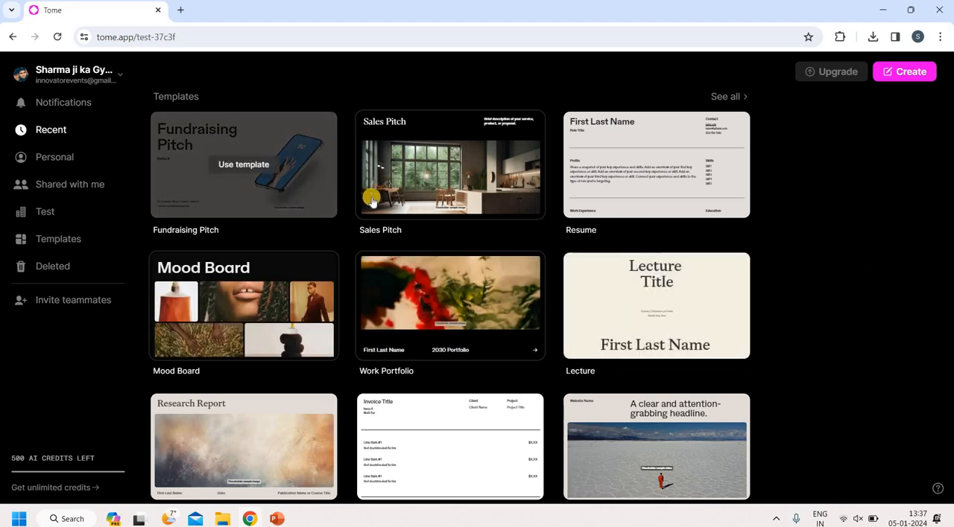
Look at the template gallery and start a new presentation using the Create with AI option
click(64, 240)
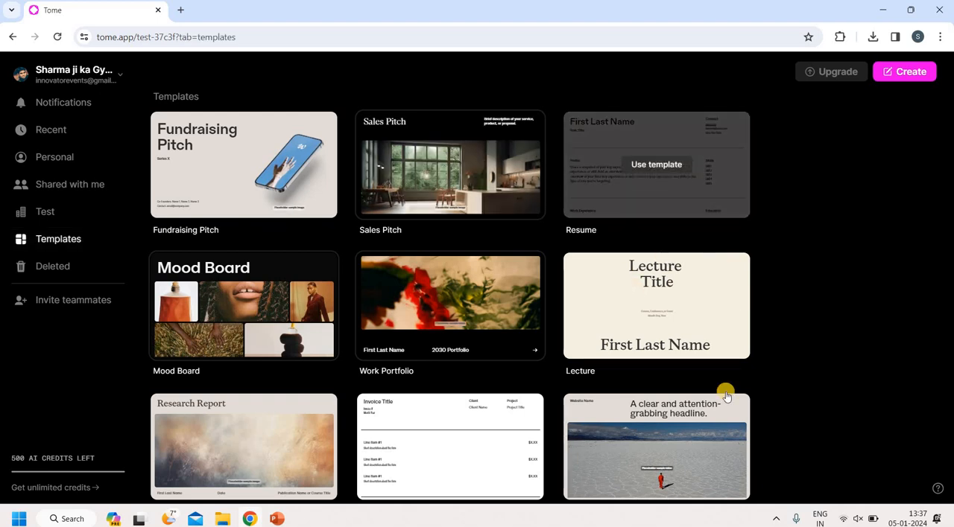
click(915, 82)
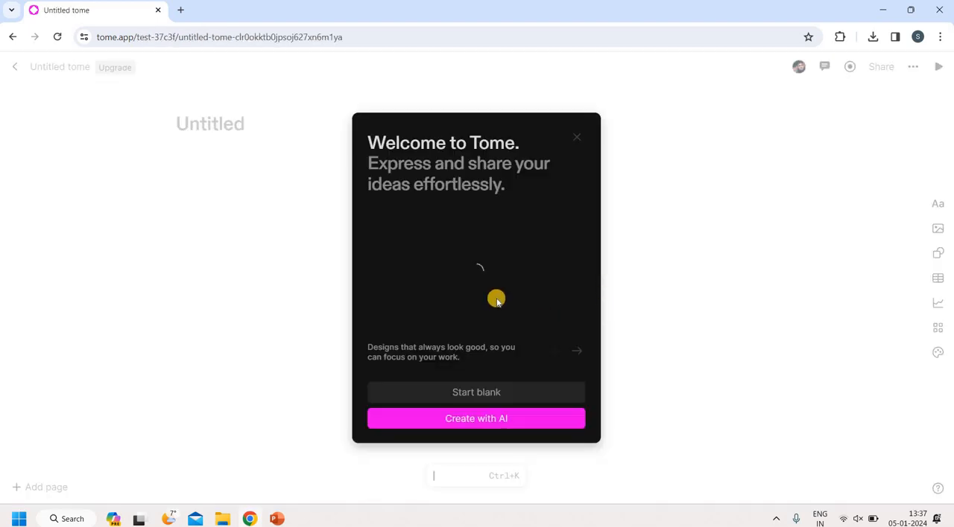
click(467, 419)
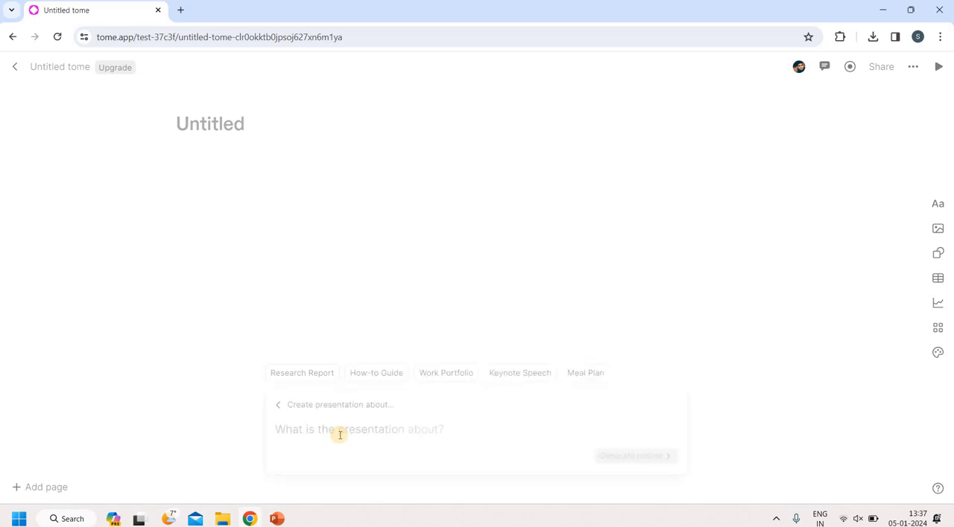
Generate an AI outline from the prompt "Create presentation about quantum computing"
text(Create)
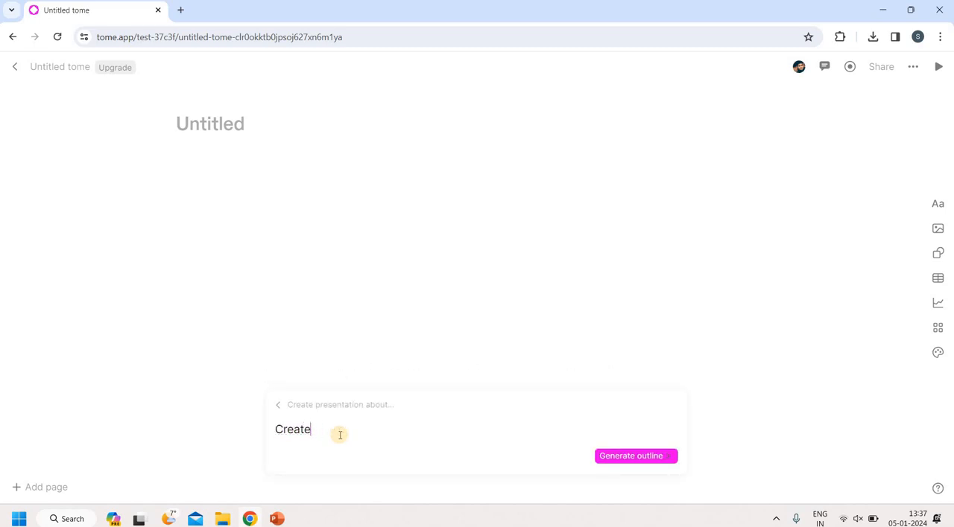
click(350, 406)
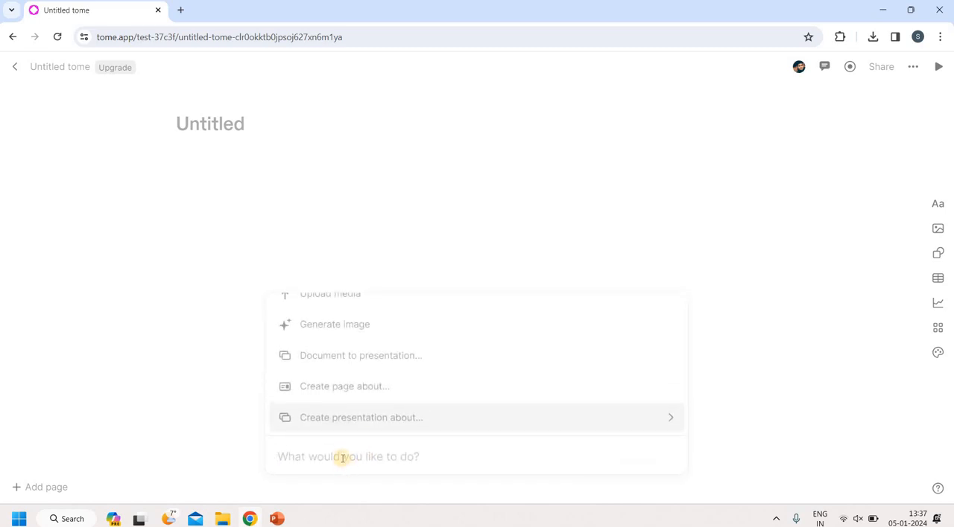
text(Creat)
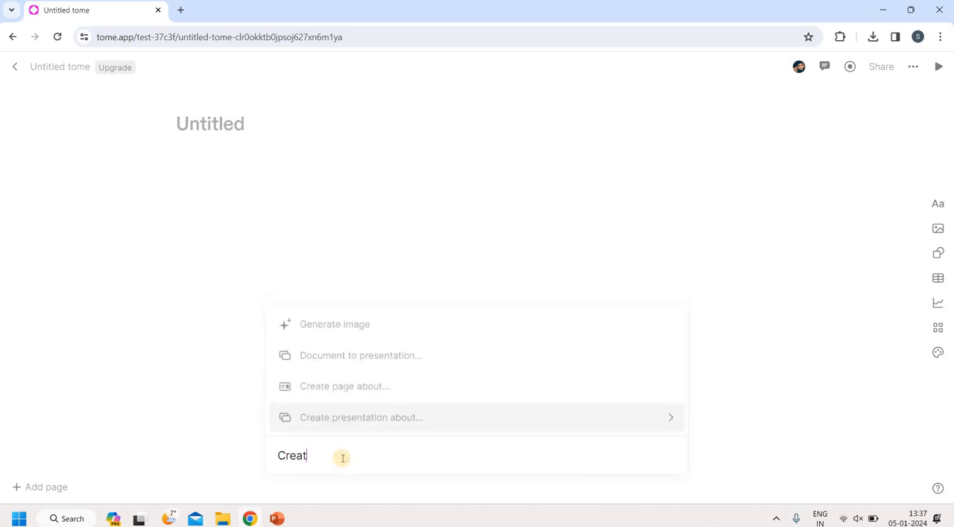
text(e pres)
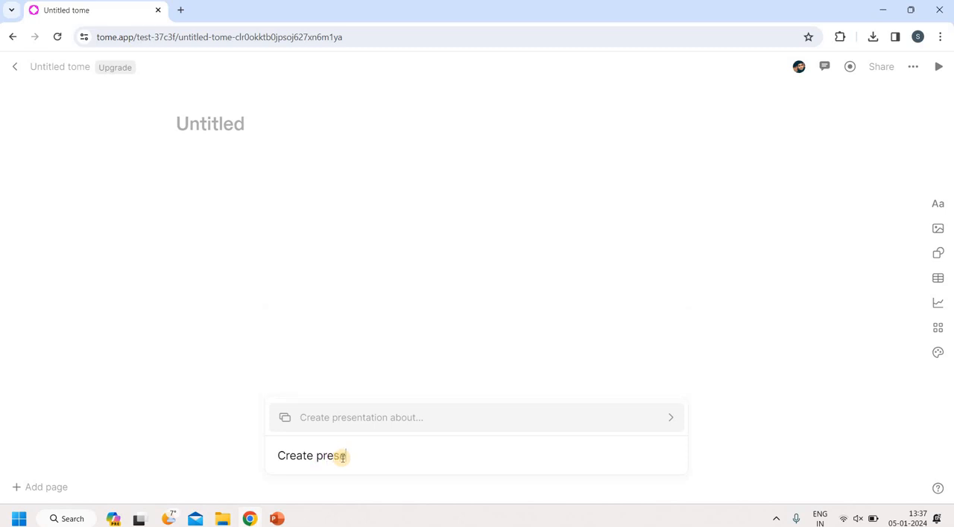
text(entation about qu)
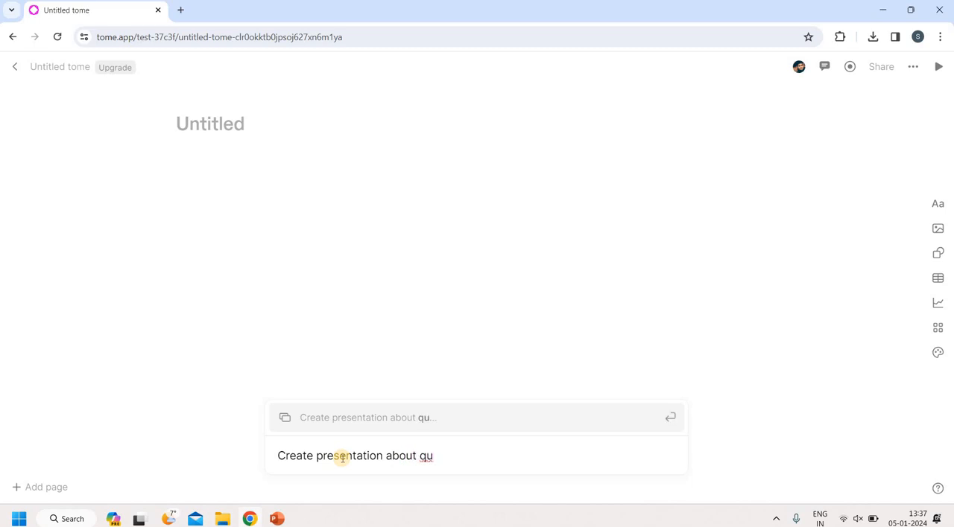
text(m computing)
key(Return)
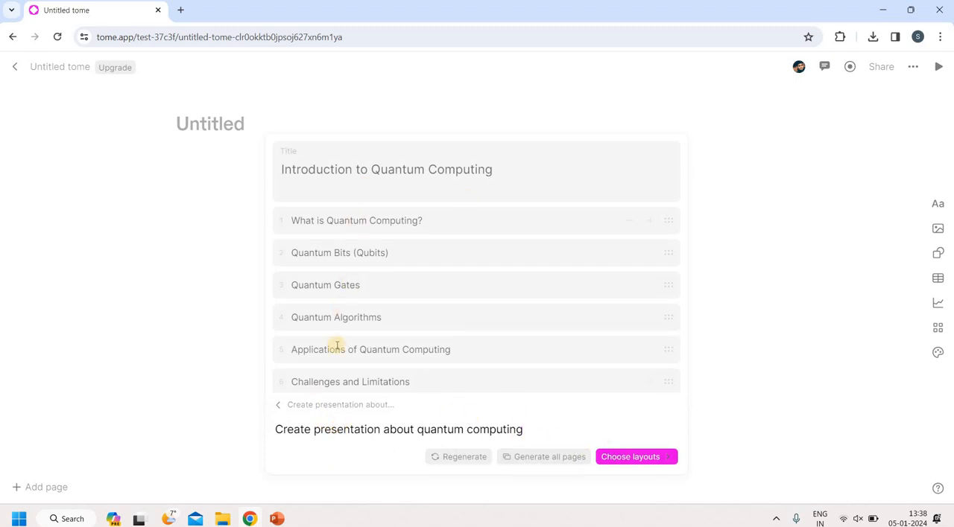
Accept the outline, keep the large centred title layout, and give "What is Quantum Computing?" the layout with two images above the bullets
click(648, 460)
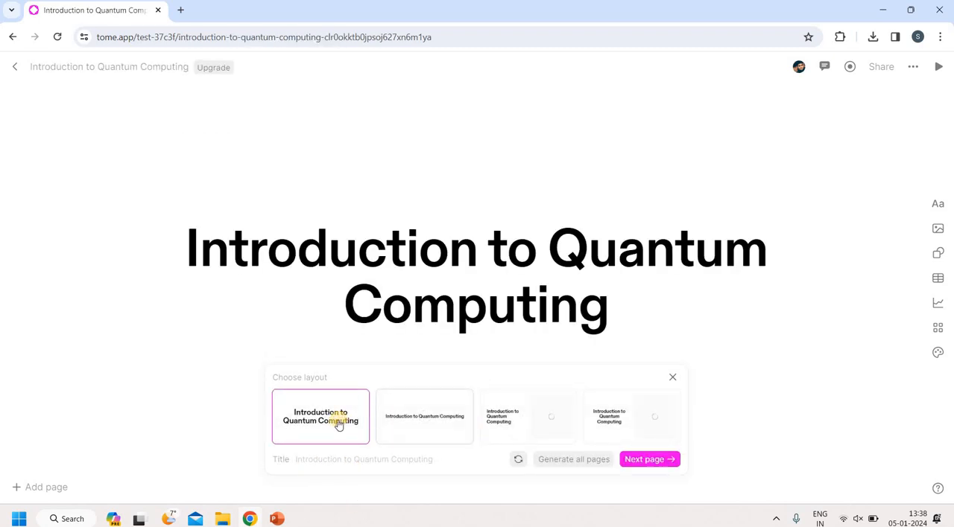
click(660, 462)
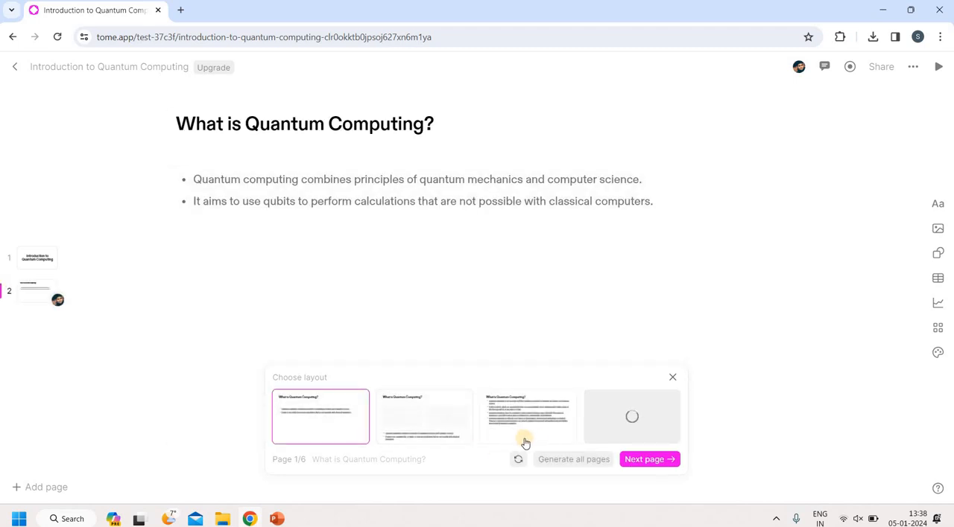
click(426, 435)
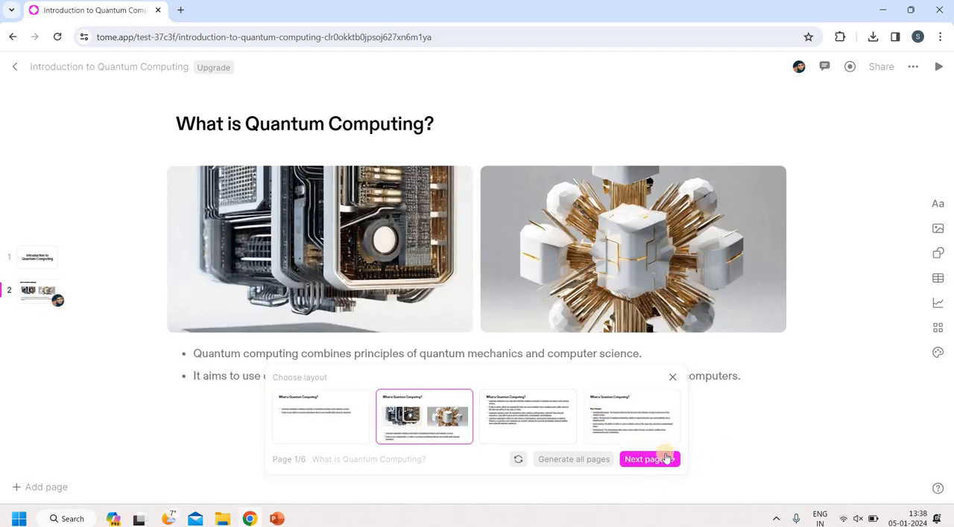
click(647, 460)
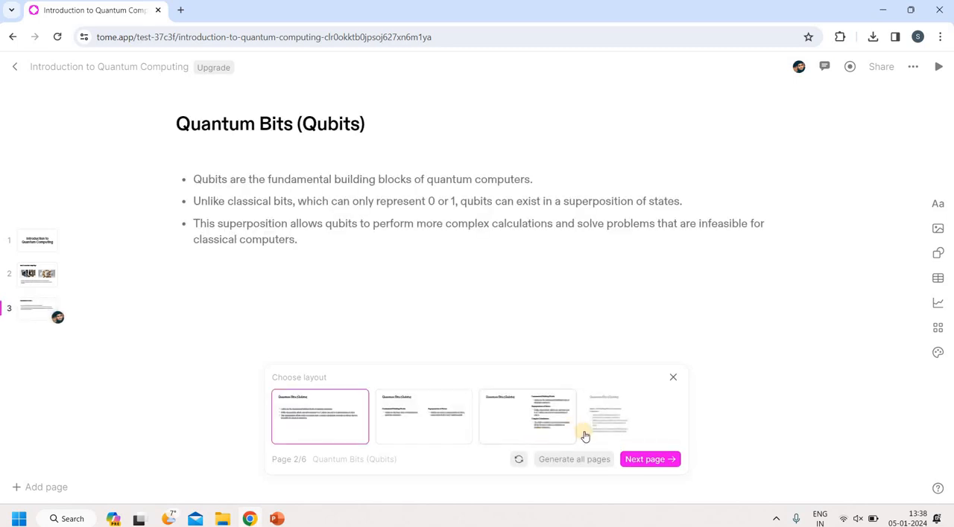
Apply the layout with three headed bullet sections beside the title to "Quantum Bits (Qubits)" and keep the text-and-image layout for "Quantum Gates"
click(541, 431)
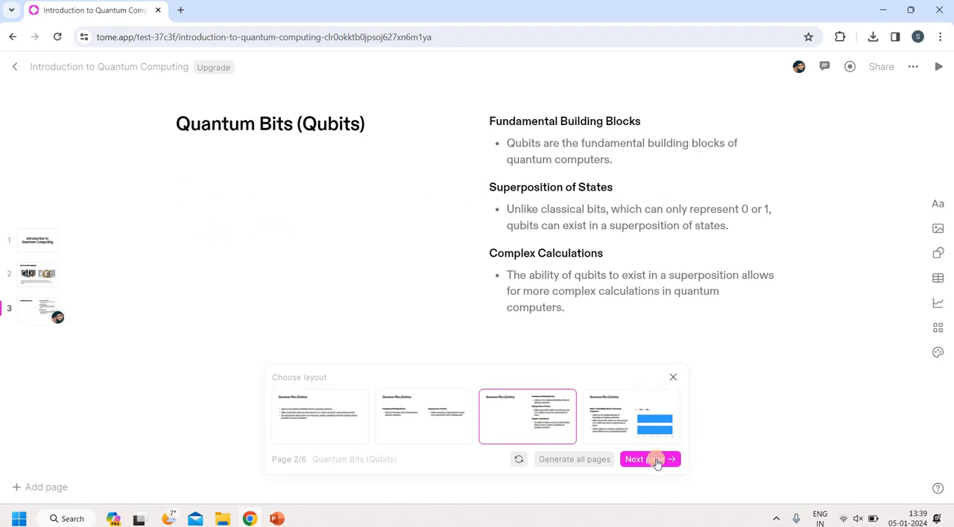
click(654, 461)
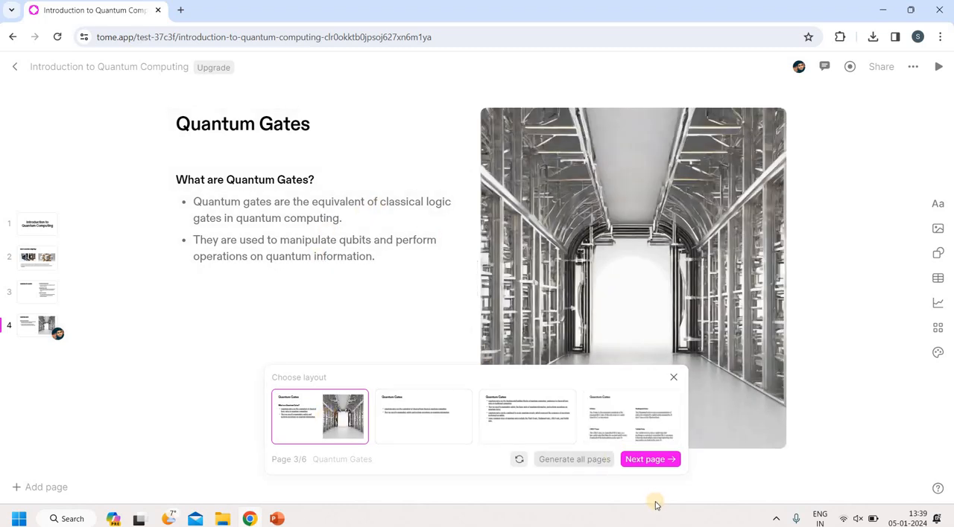
click(649, 460)
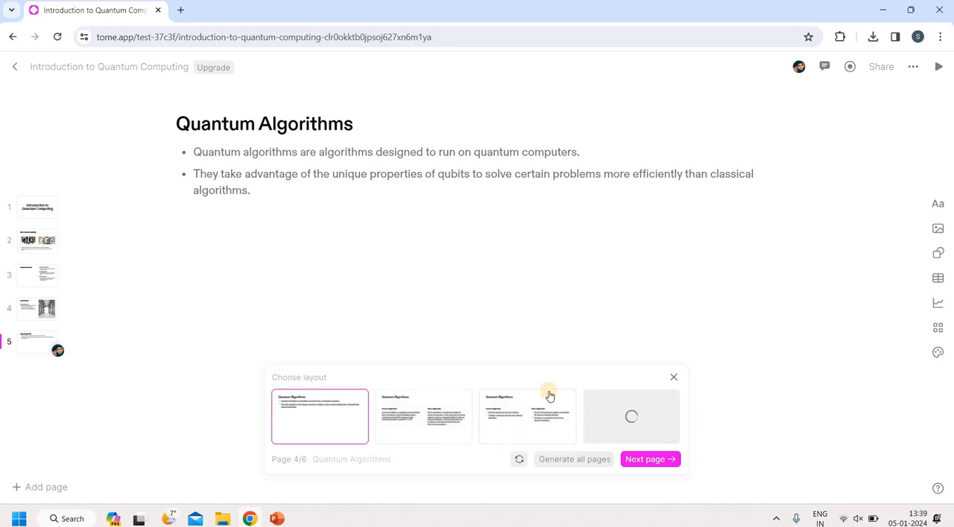
Apply the two-column layout comparing Grover's and Shor's algorithms with short bullets to the "Quantum Algorithms" page
click(642, 414)
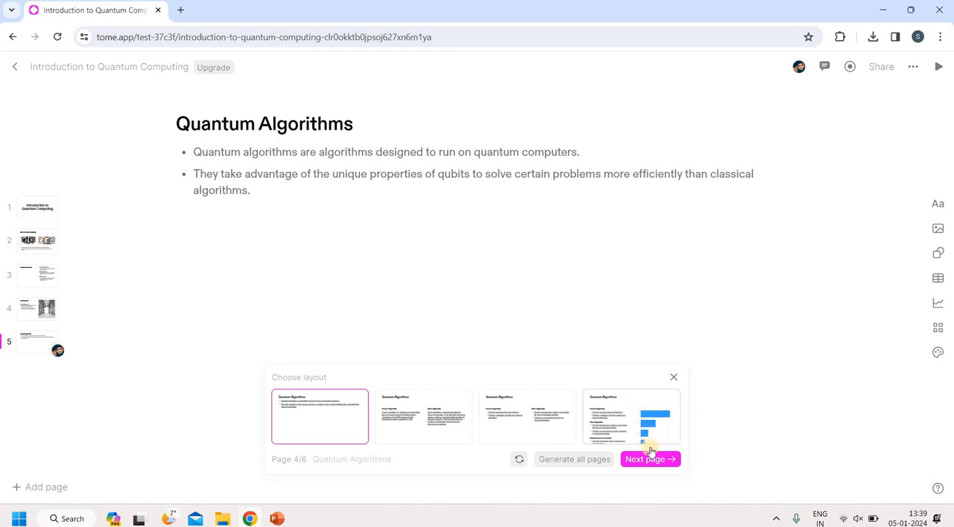
click(534, 421)
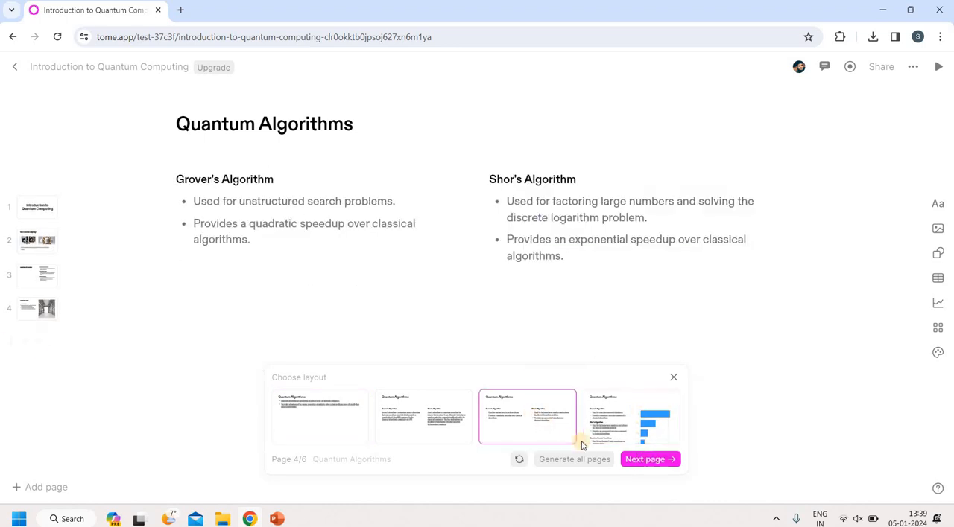
click(638, 461)
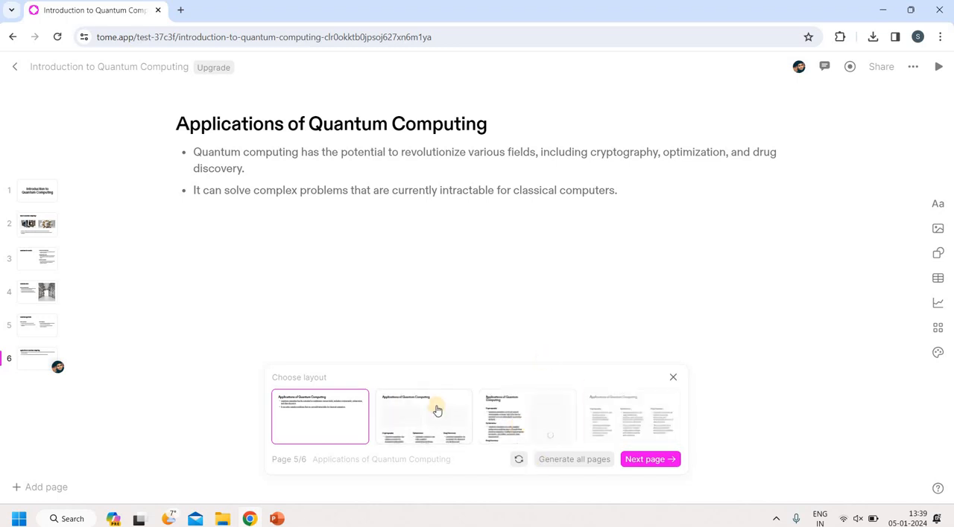
Give "Applications of Quantum Computing" the layout with two images over three columns, and finish with the text-and-image layout for "Challenges and Limitations"
click(436, 410)
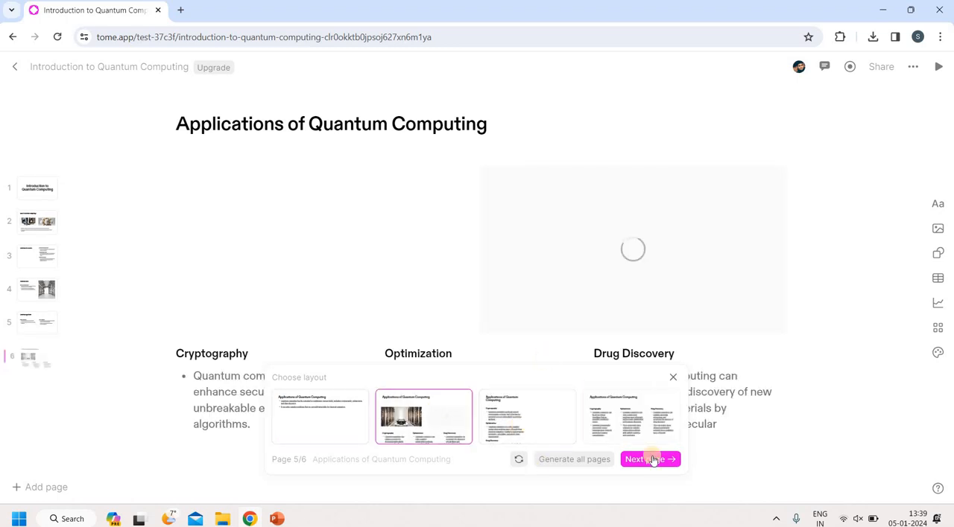
click(650, 460)
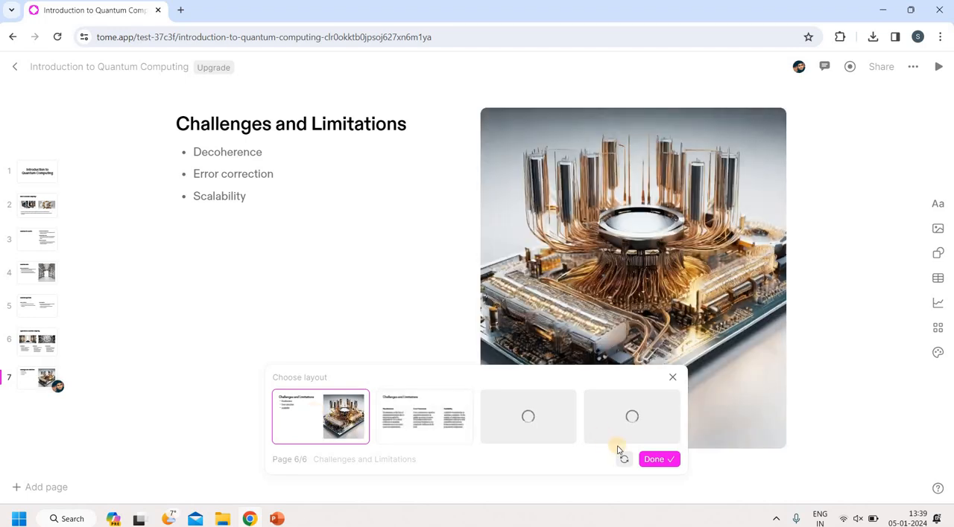
click(662, 461)
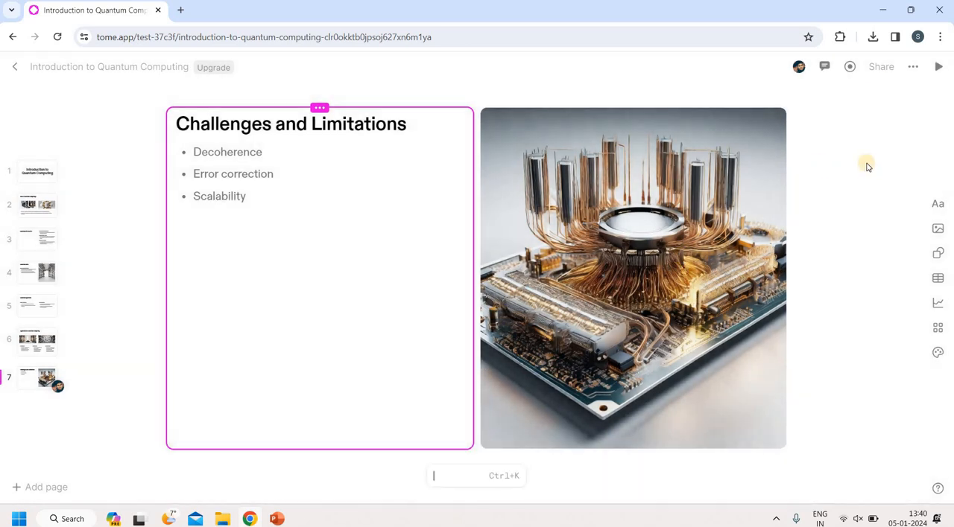
Play the finished presentation, review its pages from the title to "Challenges and Limitations", and return to the templates page
click(938, 69)
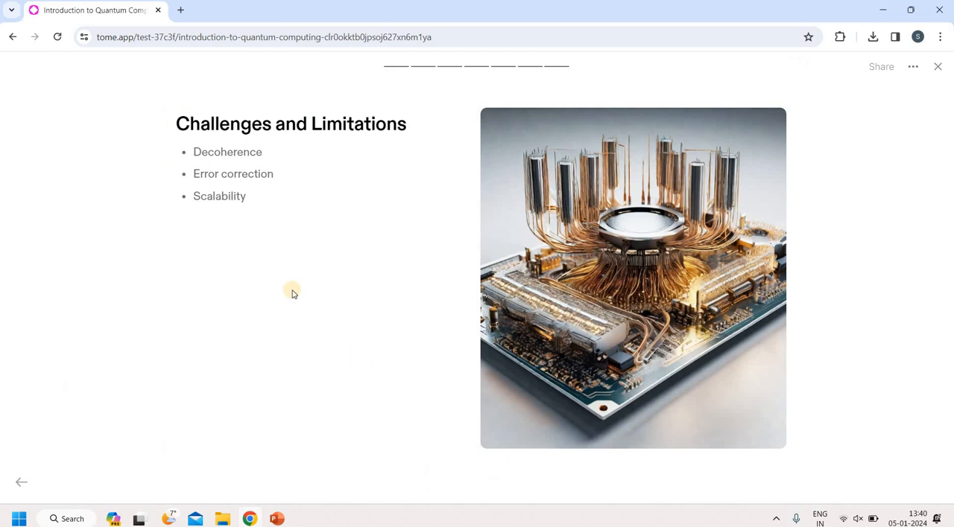
key(Left)
key(Left)
key(Left)
key(Left)
key(Left)
key(Left)
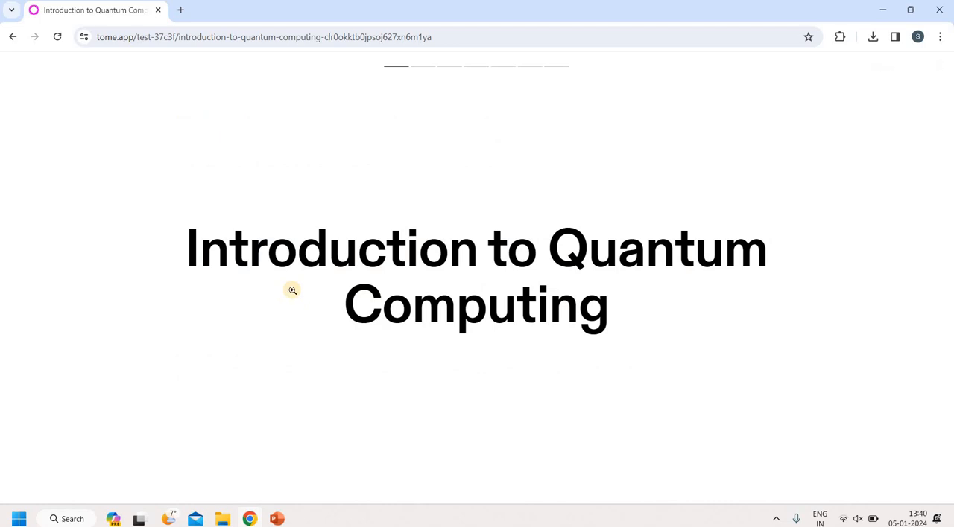
key(Right)
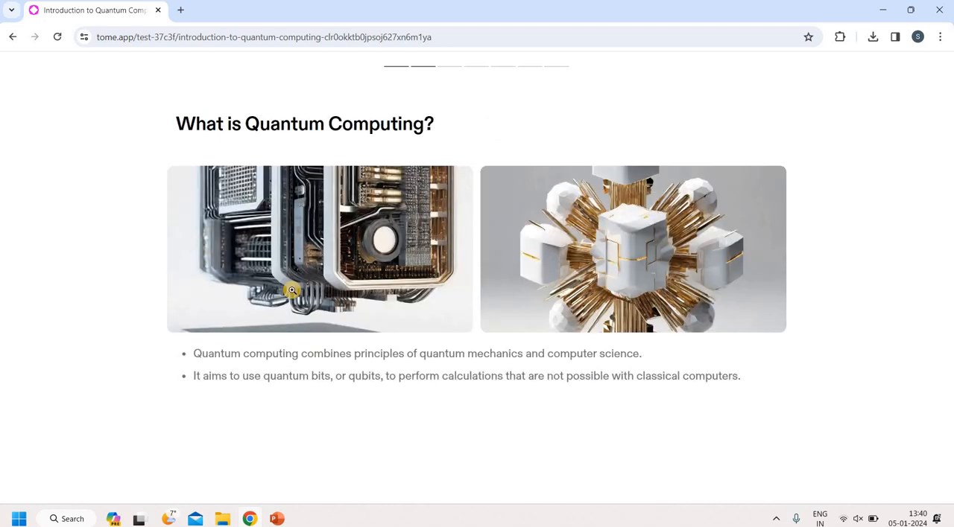
key(Right)
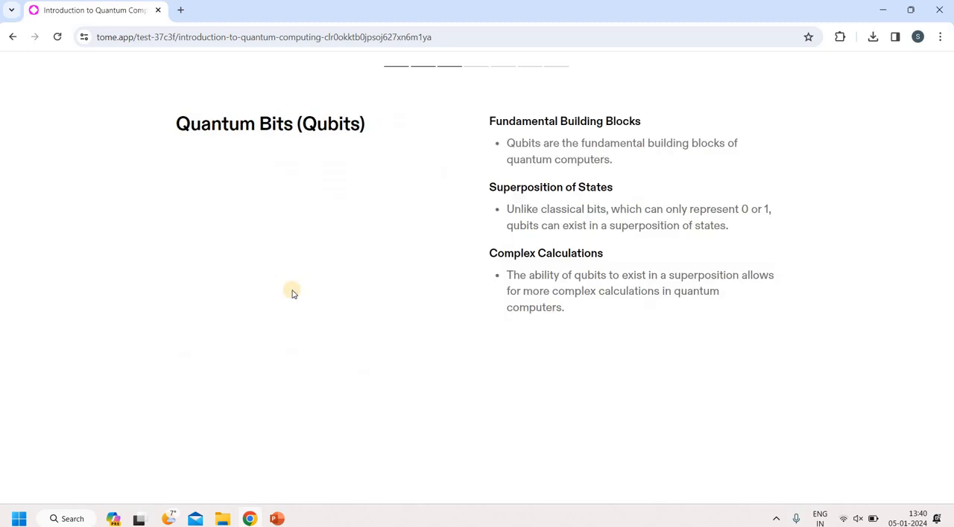
key(Right)
key(Right)
key(Right)
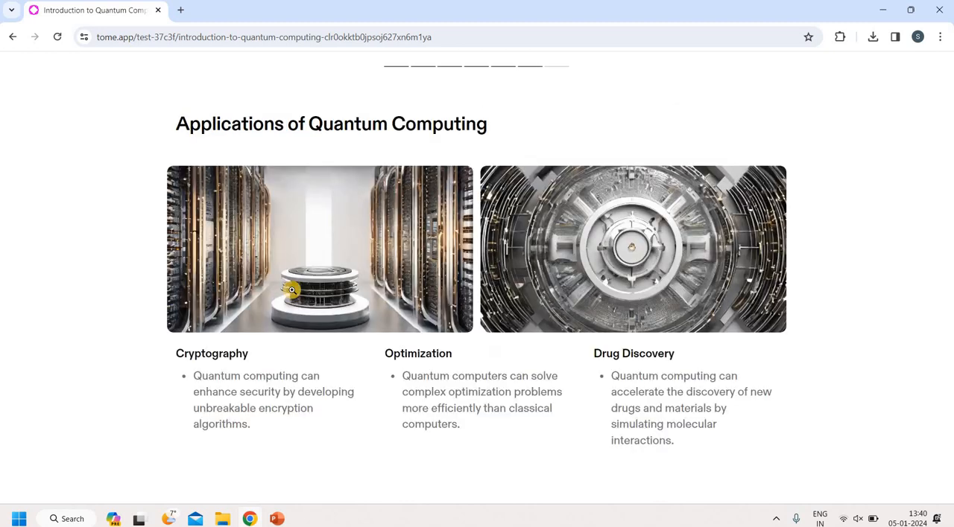
key(Right)
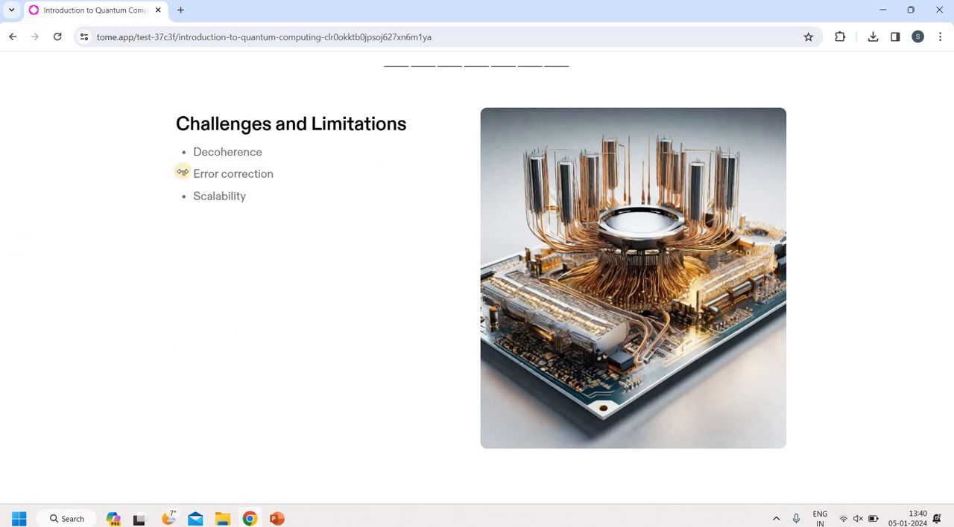
click(11, 36)
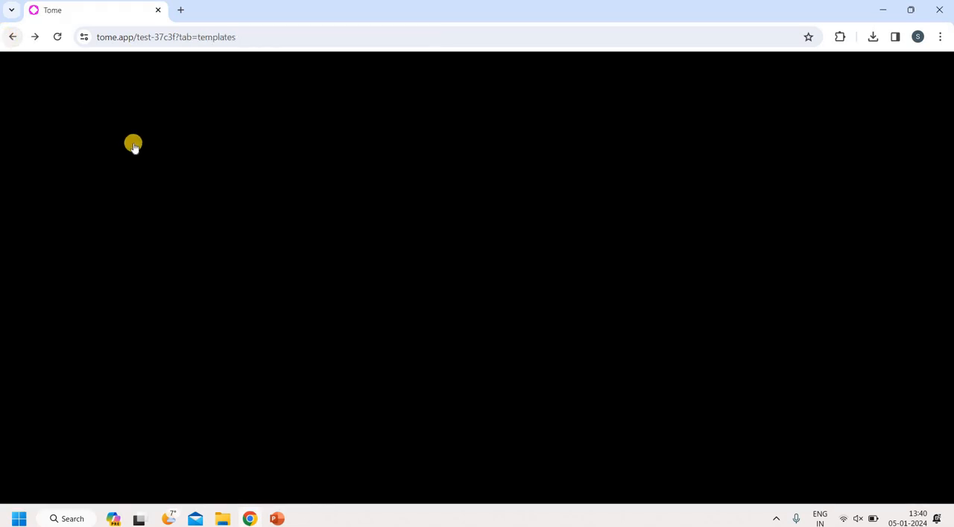